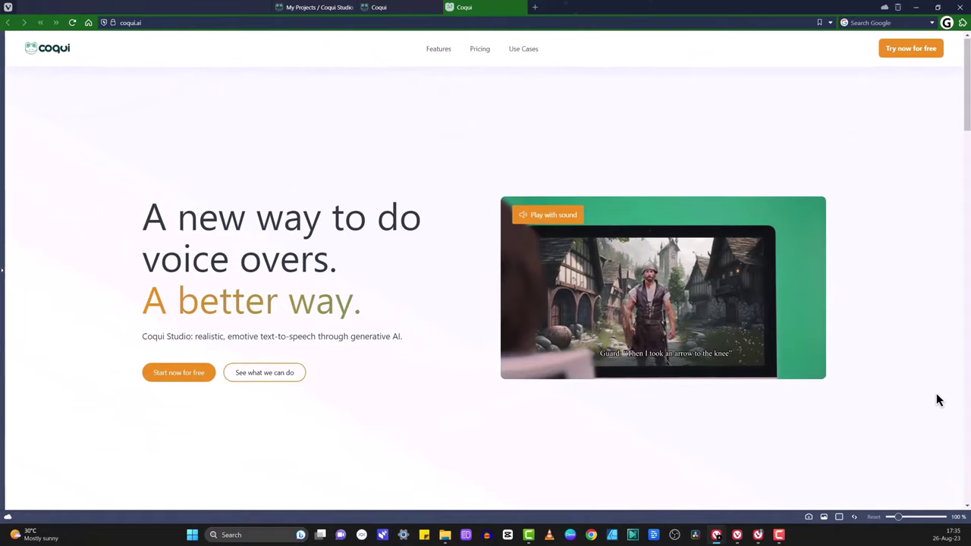
Scroll down through the Our AI Voices samples on the Coqui website.
scroll(938, 401, "down", 6)
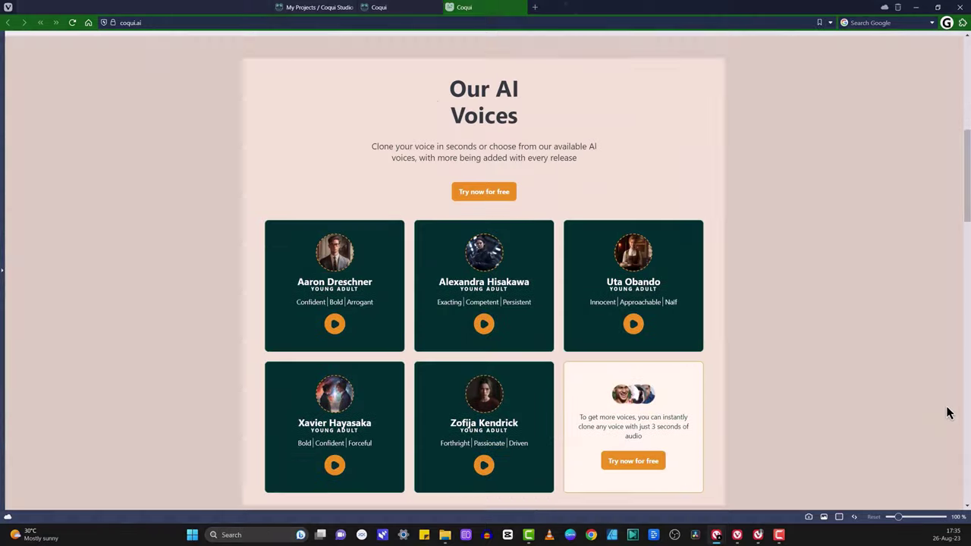
scroll(947, 411, "down", 5)
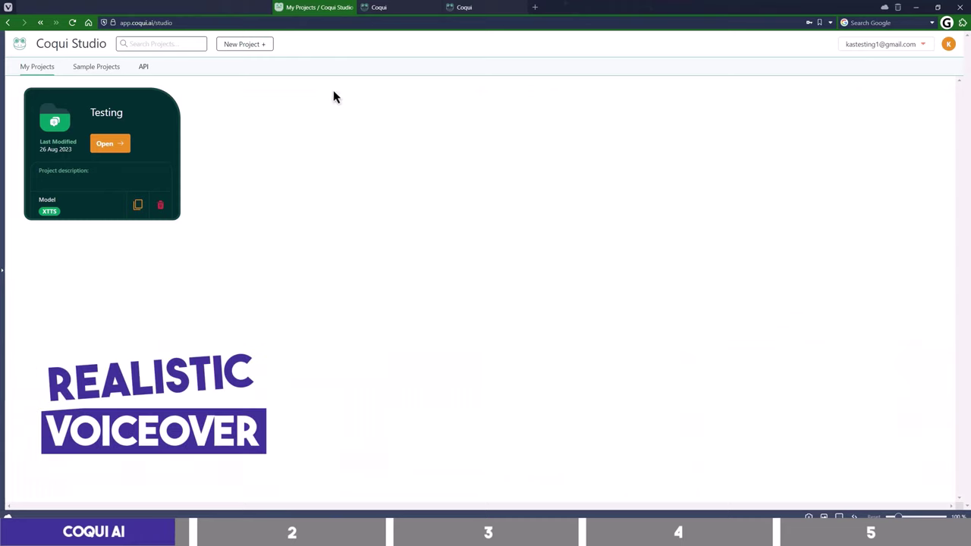
Create an XTTS project called YouTube next to Testing and open it to Scene 1.
left_click(251, 45)
type("YouTube")
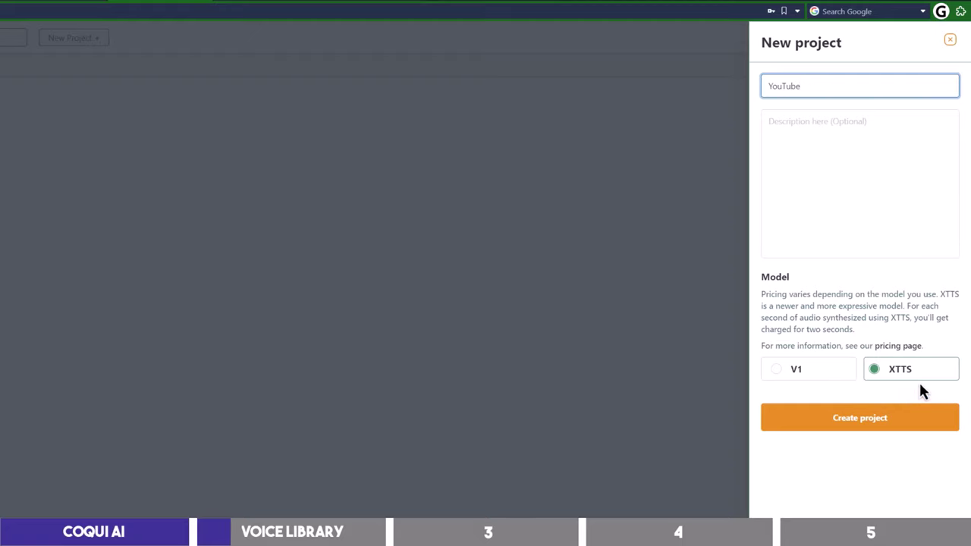
left_click(867, 423)
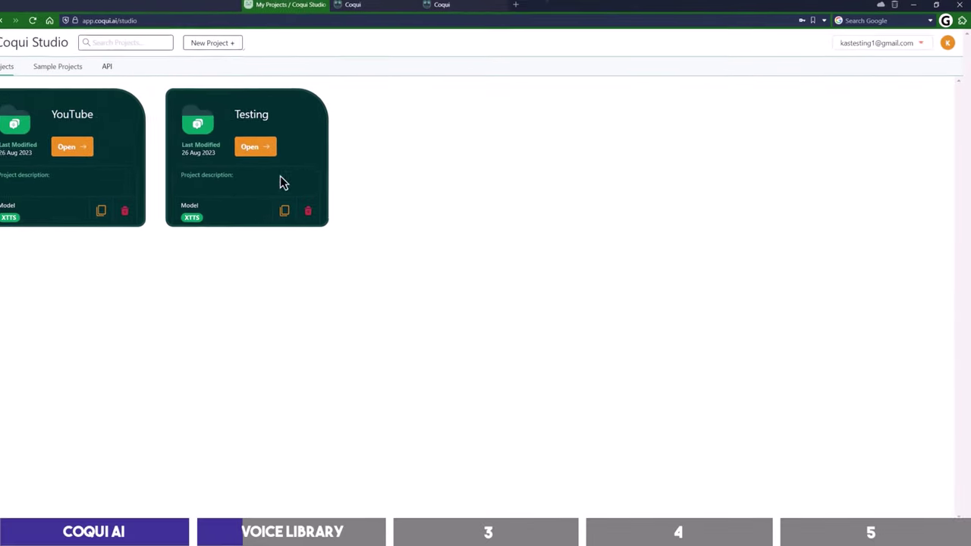
left_click(72, 146)
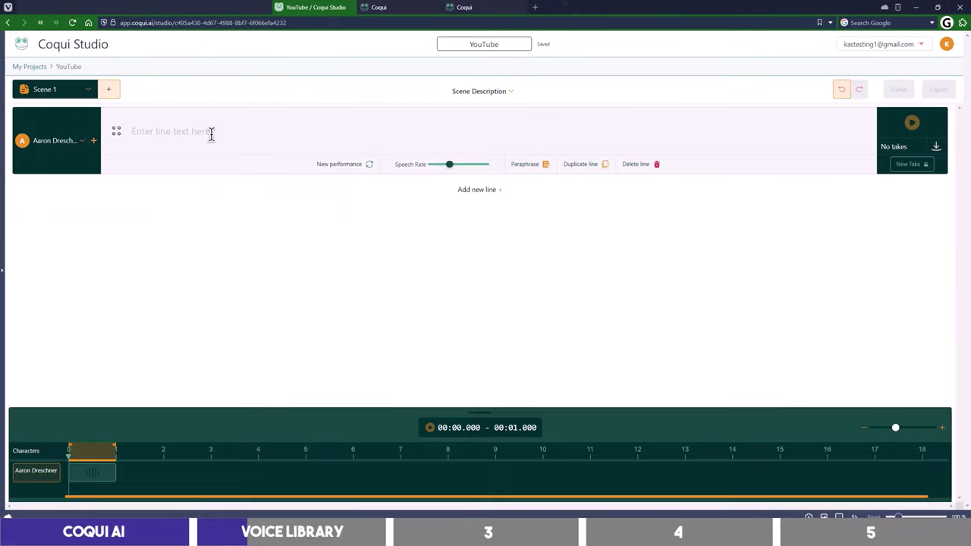
Paste the travel paragraph into line 1, then add a second line with a library voice reading the Cape Town sentence.
left_click(211, 133)
type("The best places to travel to can vary greatly depending on individual preferences, interests, and travel goals. Here are some popular travel destinations known for their unique experiences.")
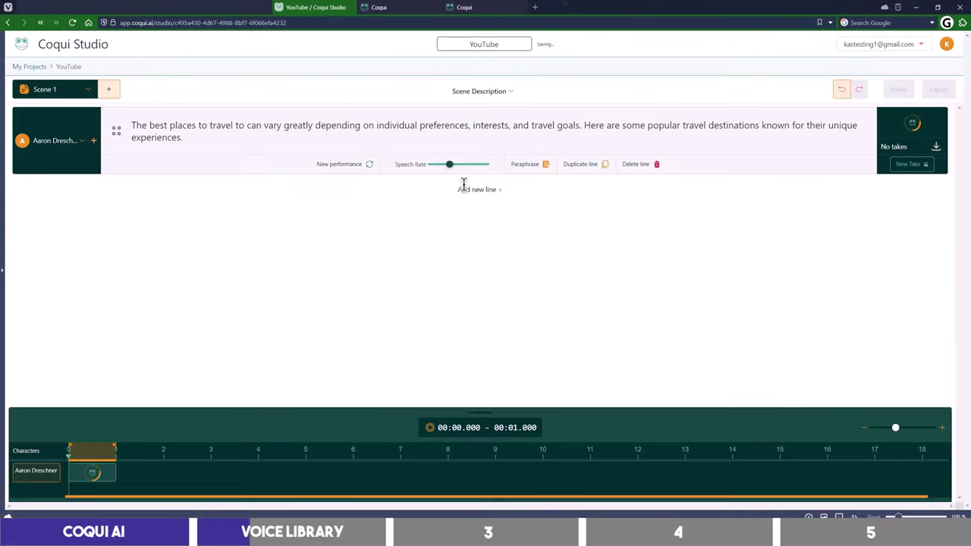
left_click(485, 192)
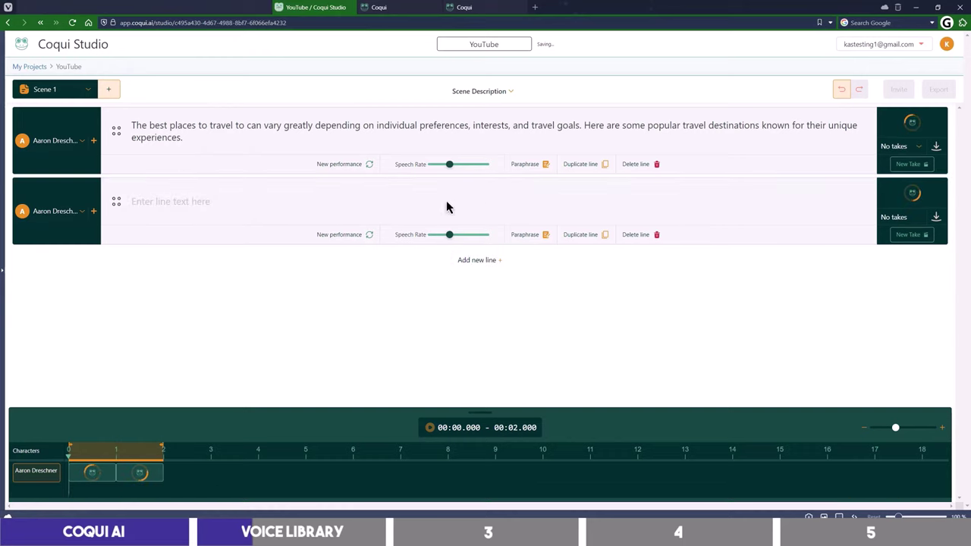
left_click(82, 212)
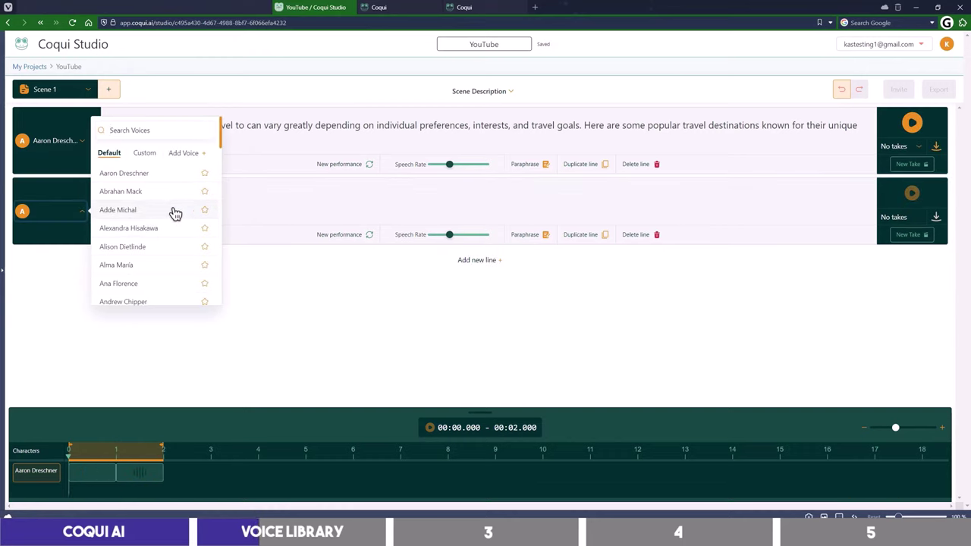
scroll(174, 218, "down", 2)
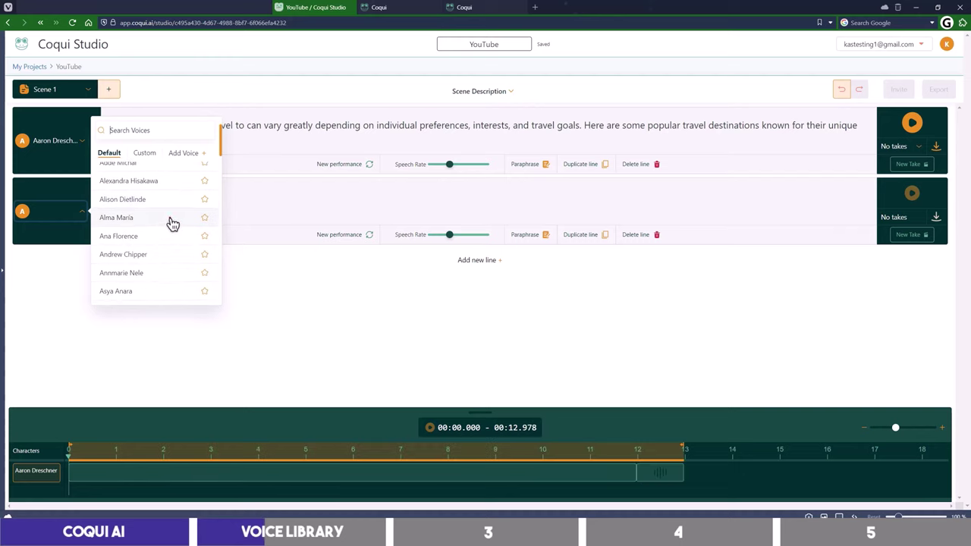
left_click(172, 220)
left_click(204, 201)
type("Number 1: Cape Town, South Africa. Cape Town is a remarkable travel destination with a diverse range of attractions and experiences to offer.")
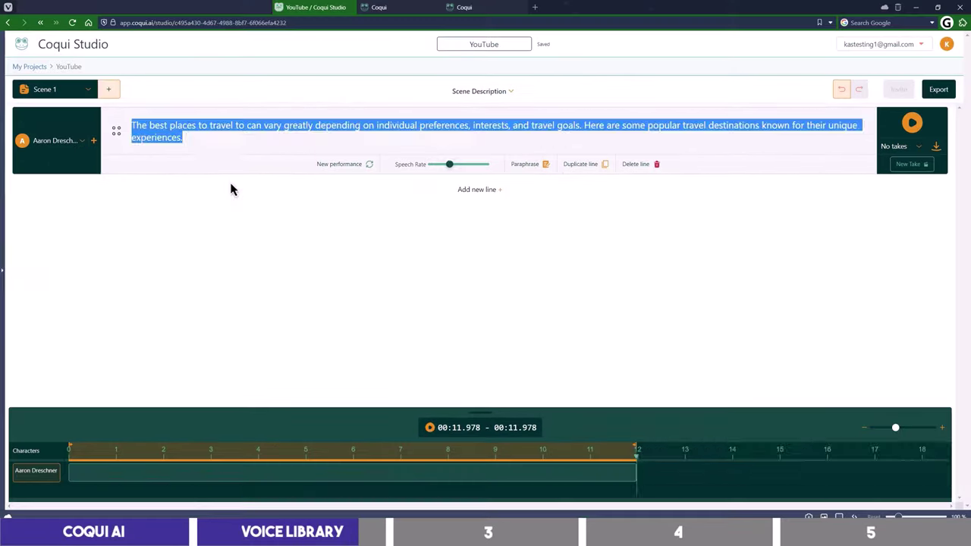
Paste the Atomic Habits script into the lines, then start a new voice from the first line's voice list.
type("In the book \"Atomic Habits\" by James Clear, the author explores the concept of habits and how they shape our lives. By understanding the mechanics behind habits and how they form, we can make small changes in our daily routines that lead to big results over time.")
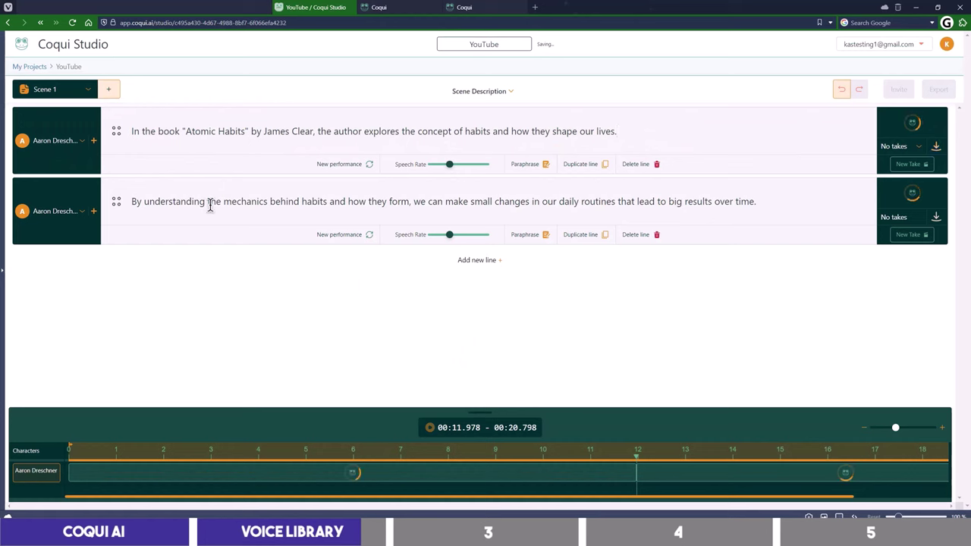
left_click(82, 143)
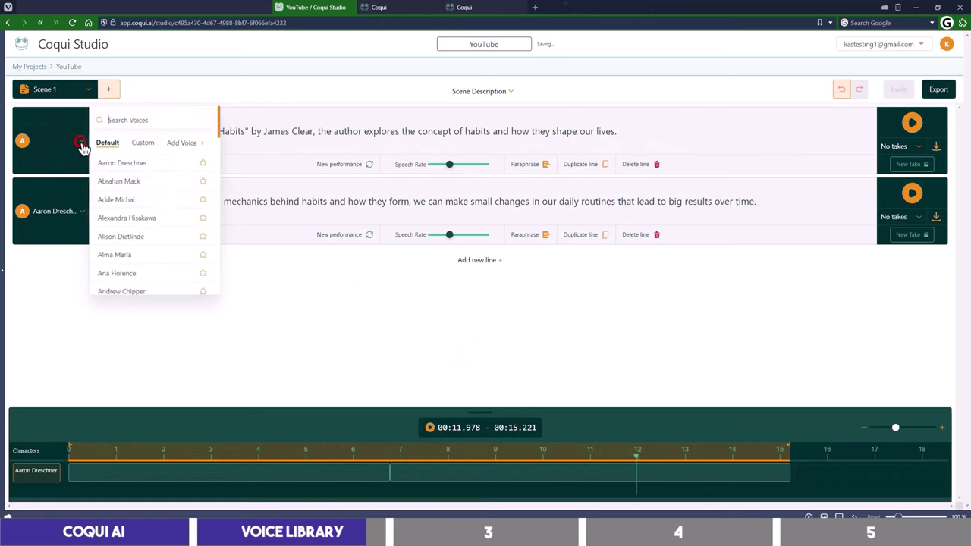
scroll(170, 208, "down", 5)
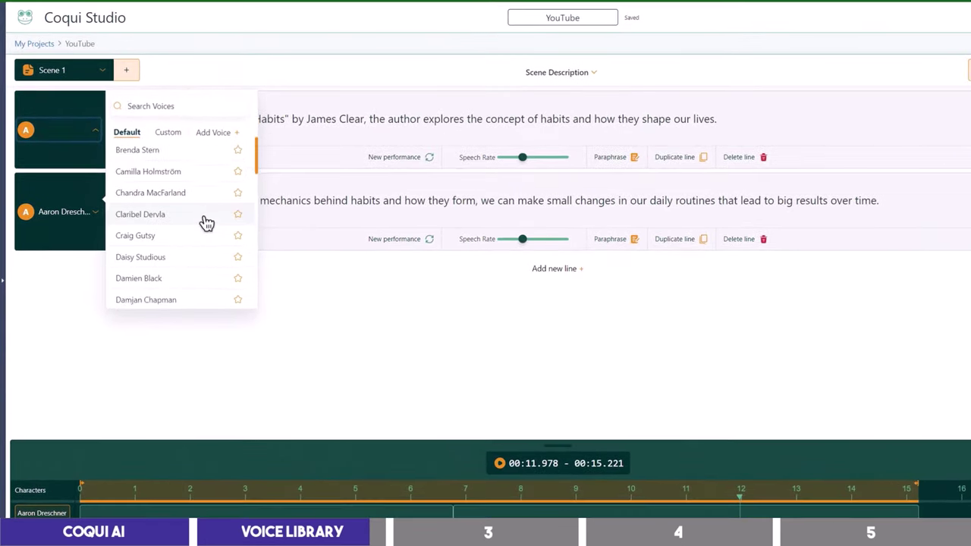
scroll(206, 223, "down", 8)
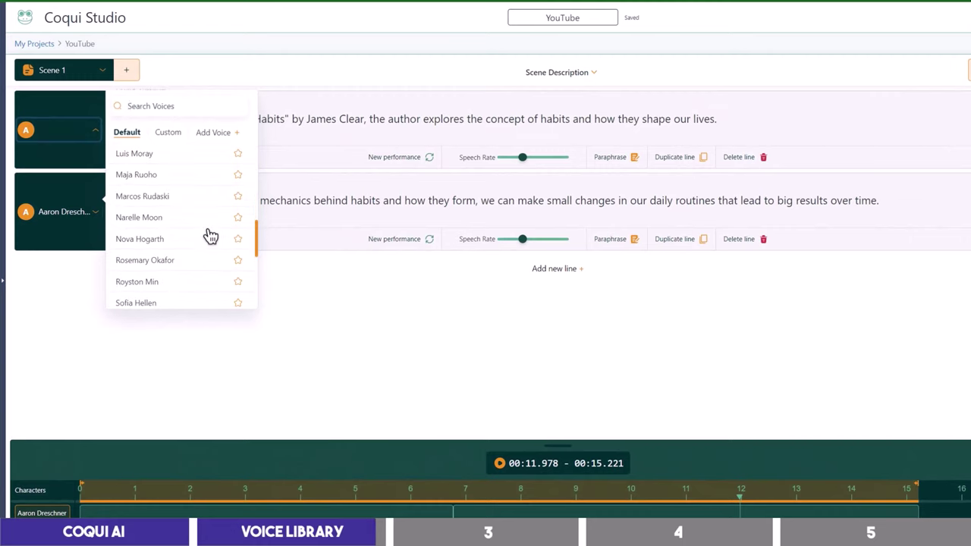
scroll(210, 236, "down", 3)
scroll(214, 239, "up", 15)
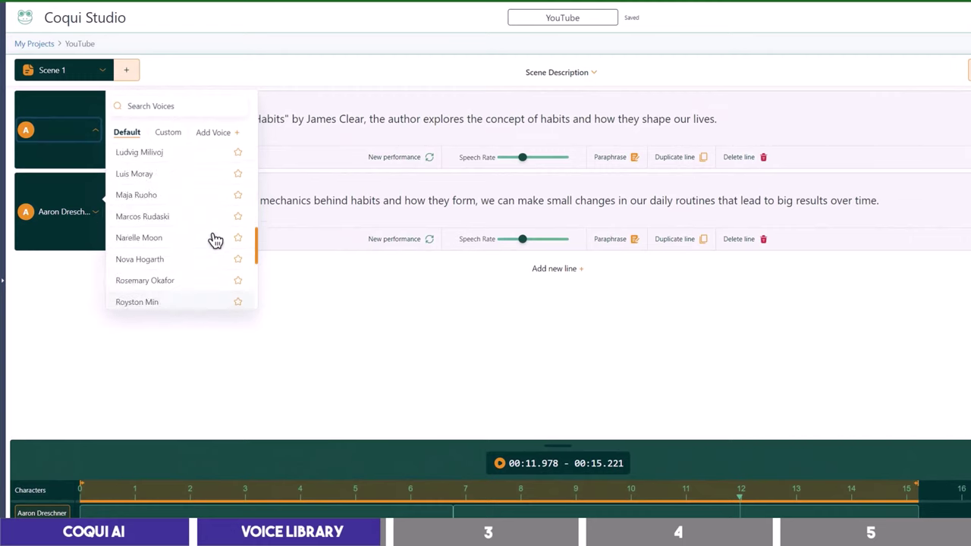
left_click(213, 134)
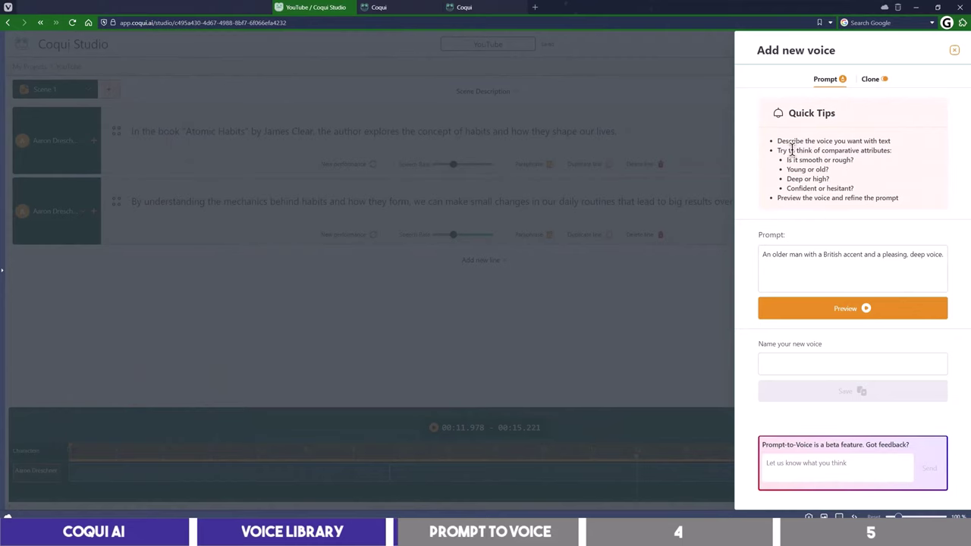
Replace the voice prompt with a middle-aged woman description and preview the result.
triple_click(862, 261)
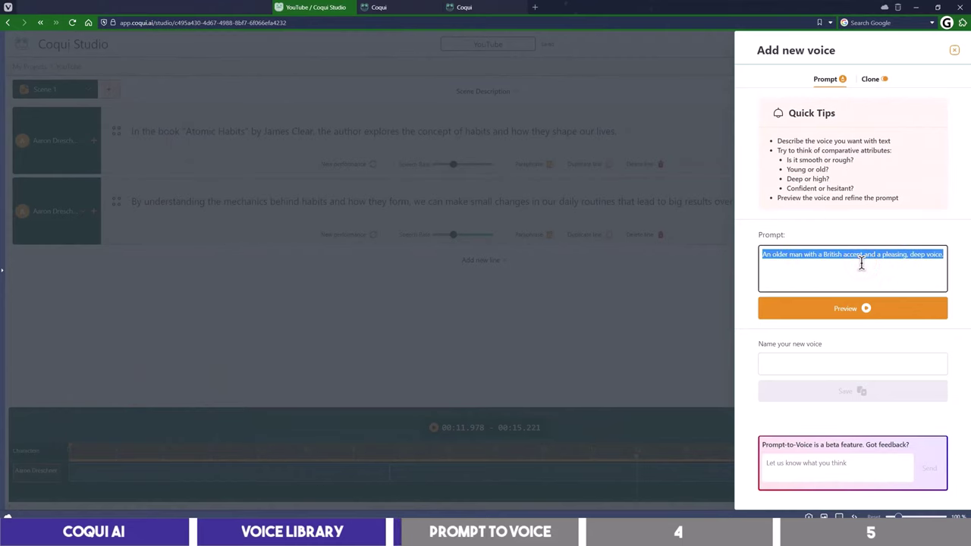
type("A middle aged woman with a guttural voice and an American accent, polished with a boisterous intensity.")
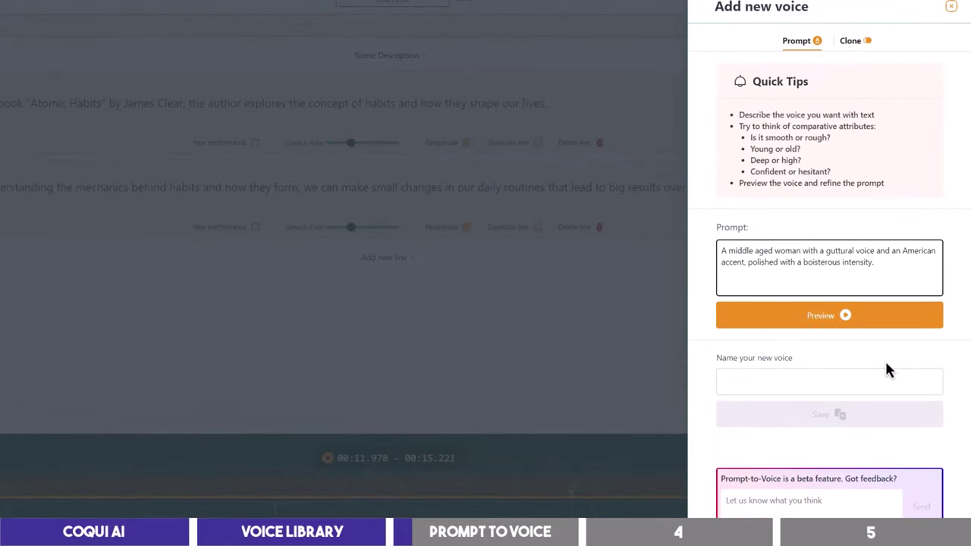
left_click(875, 319)
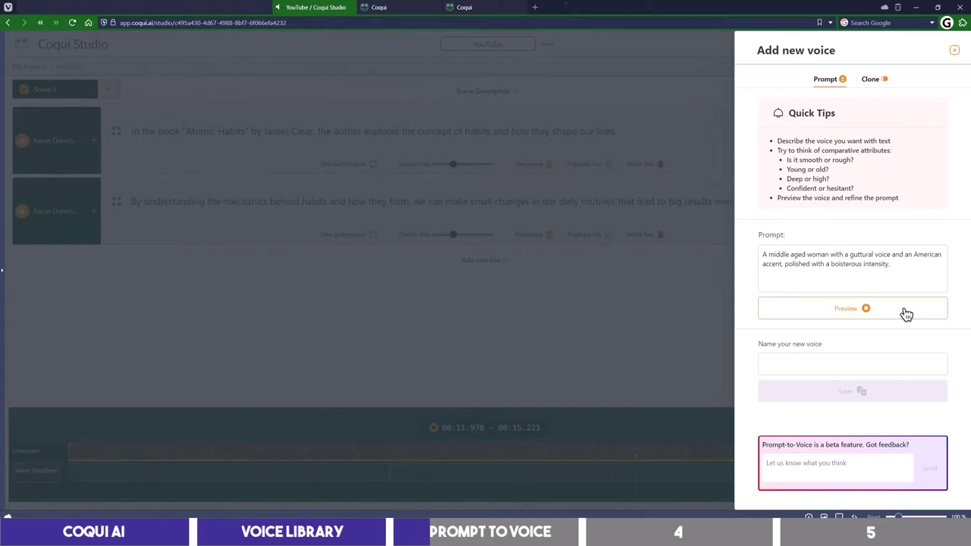
Change 'guttural' to 'thin' and 'American' to 'British' in the prompt, then preview again.
double_click(852, 254)
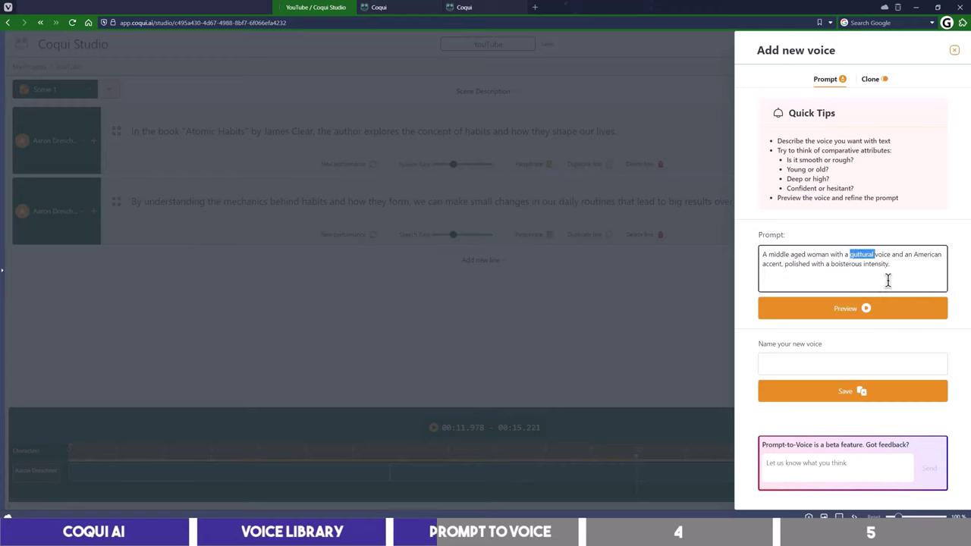
type("thin")
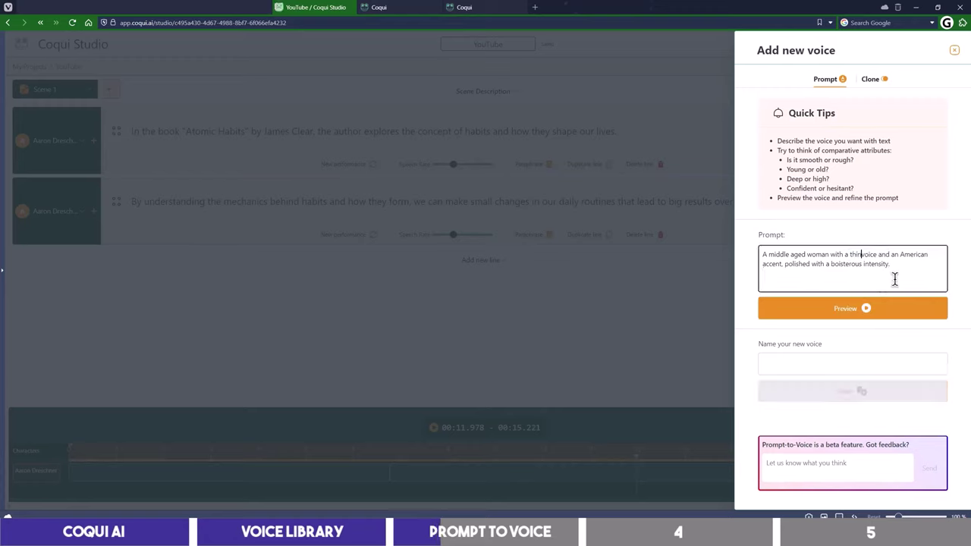
type("Britishaccent,")
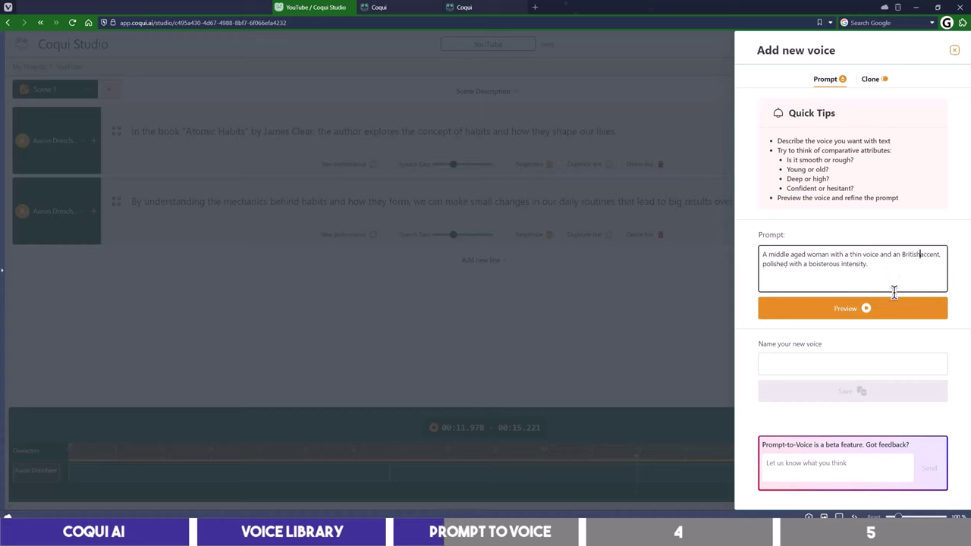
left_click(894, 311)
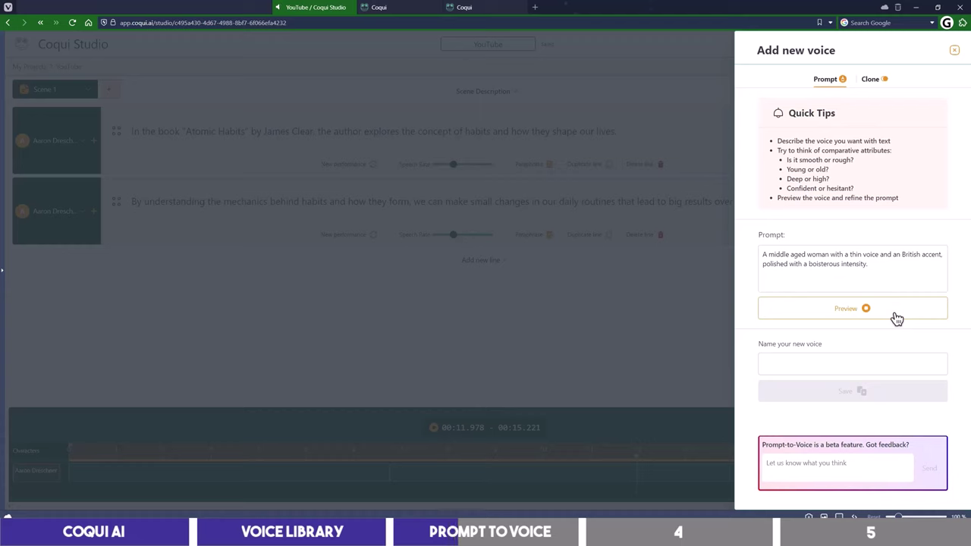
Name and save the new prompt-made British woman voice.
left_click(910, 352)
type("British Middle Wo")
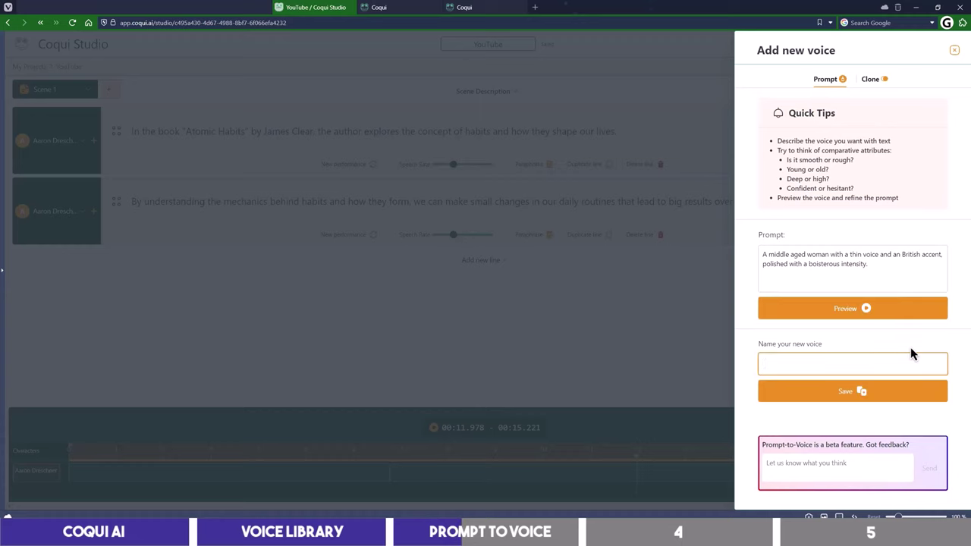
type("man Pro")
left_click(894, 393)
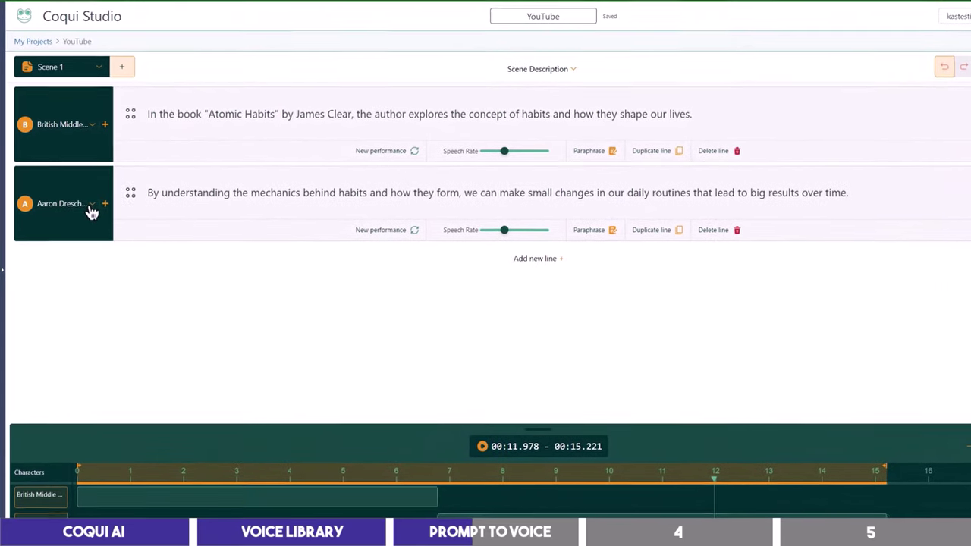
Give line 2 the custom British Middle Woman Thin voice and generate its audio.
left_click(91, 208)
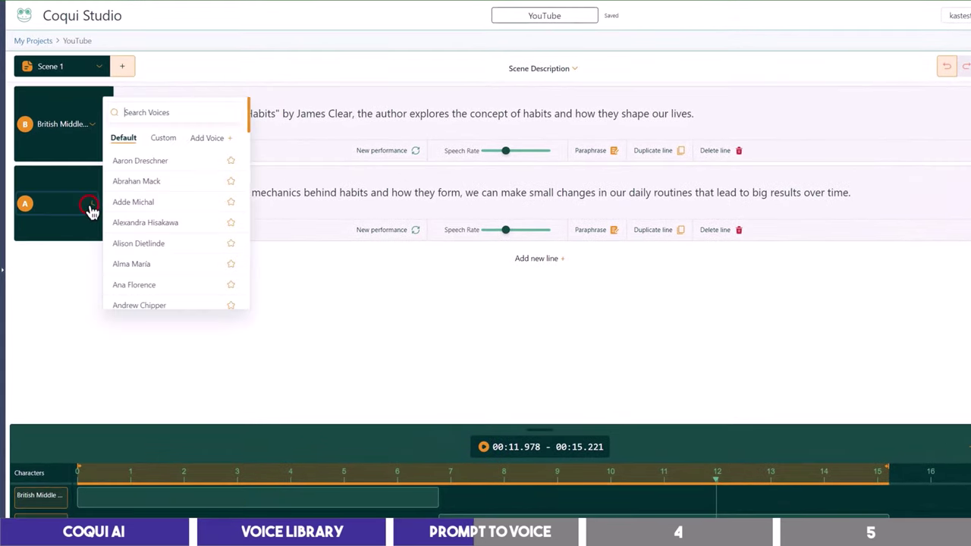
left_click(160, 141)
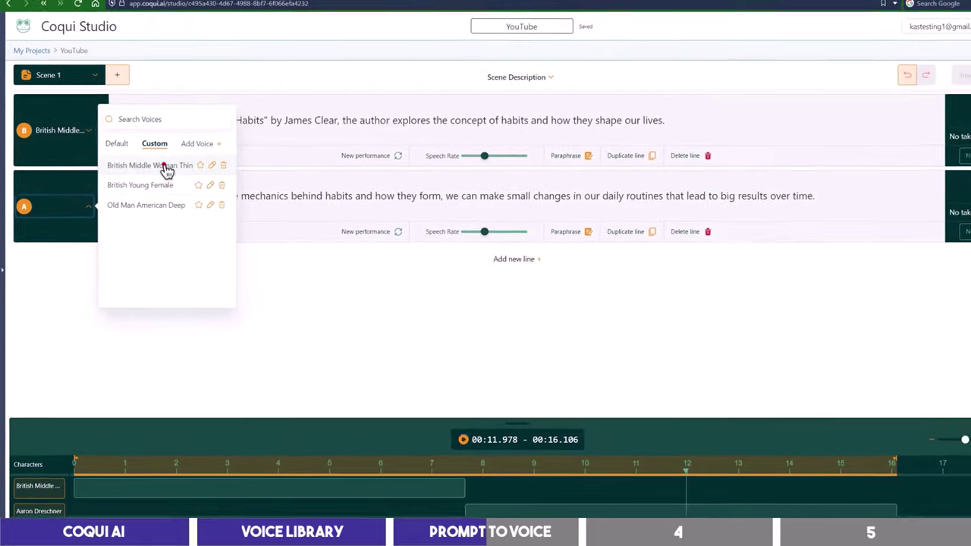
left_click(169, 162)
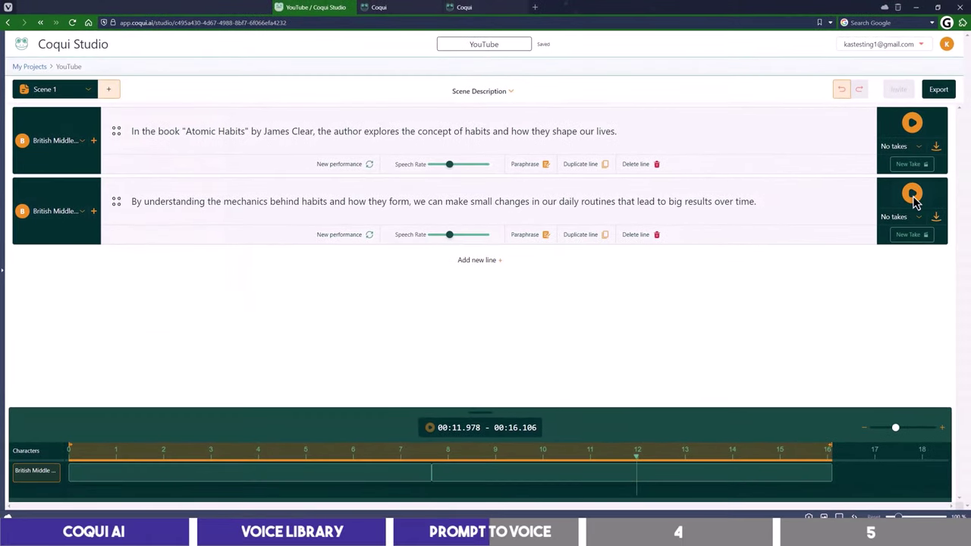
left_click(913, 197)
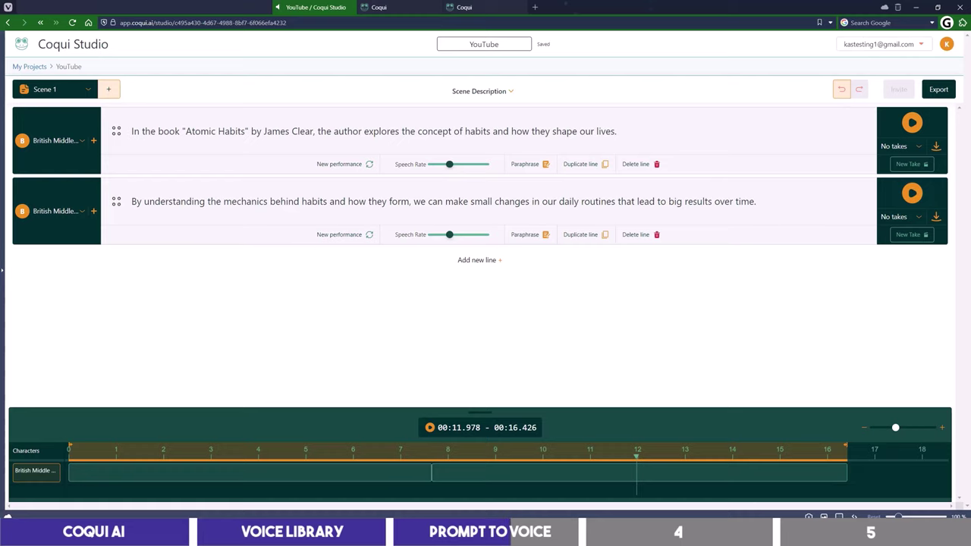
Remove line 2, paste the productivity intro into line 1, and voice it with British Middle Woman Thin.
key("ctrl+z")
left_click_drag(641, 129, 134, 143)
type("Hey, everyone! Welcome back to my channel. Today, I want to share with you three simple ways to boost your productivity and make the most out of your day. First, let's talk about prioritizing your tasks.")
left_click(81, 147)
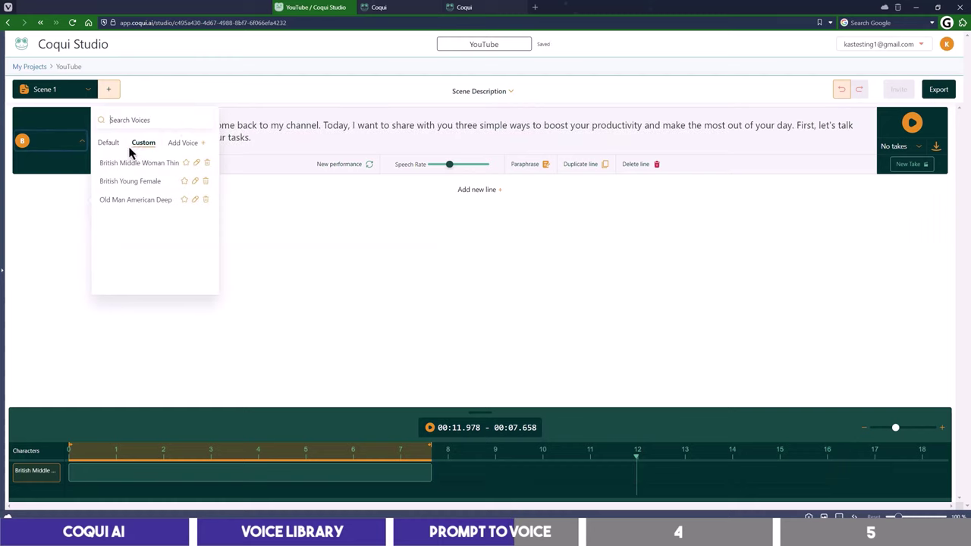
left_click(145, 164)
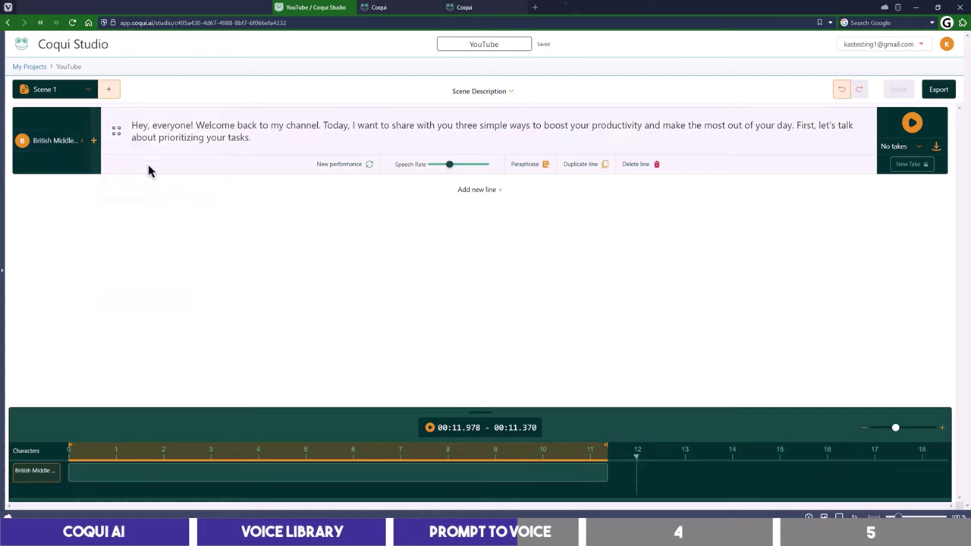
Prompt a polished young Australian male voice, preview it, and name it Aussie Male.
left_click(93, 143)
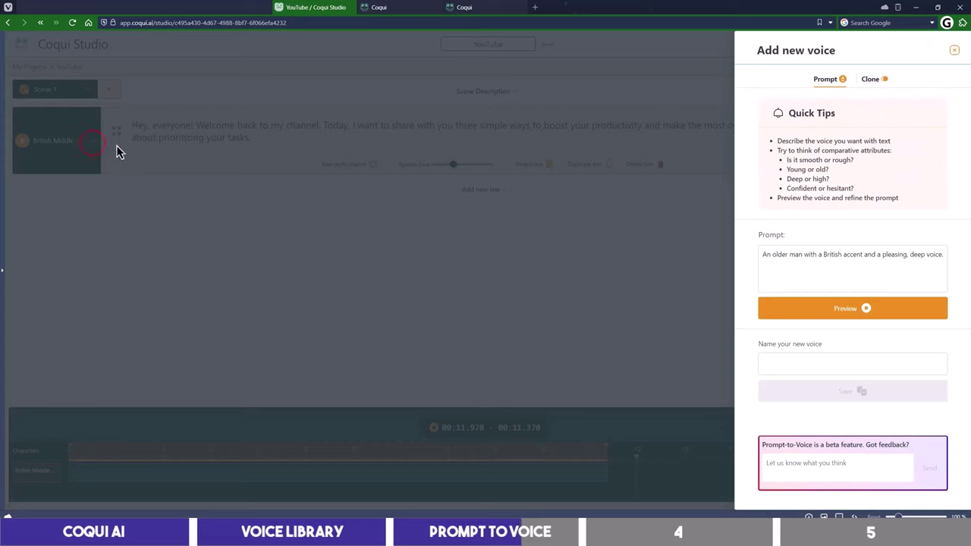
triple_click(836, 254)
type("A male young adult with an Australian accent. Their voice should be polished and useful in presentations.")
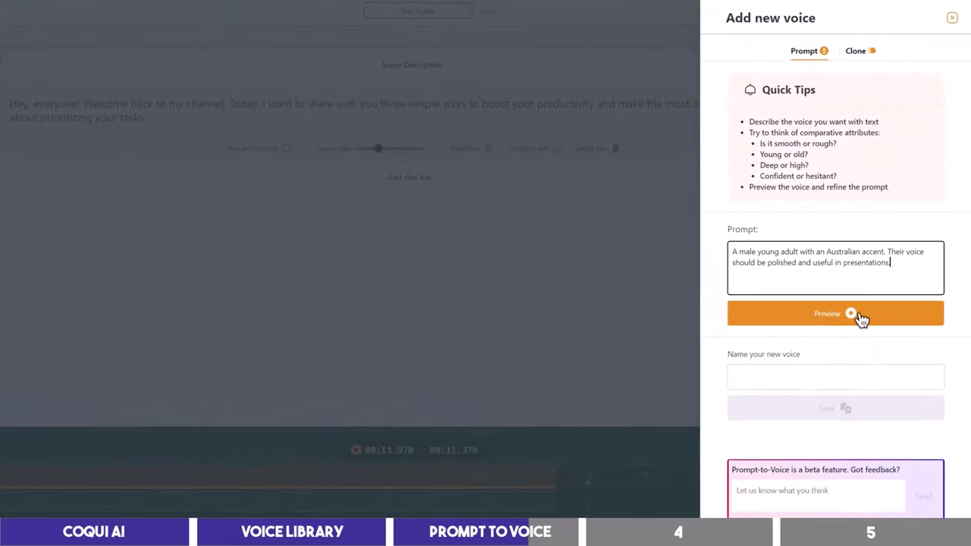
left_click(856, 317)
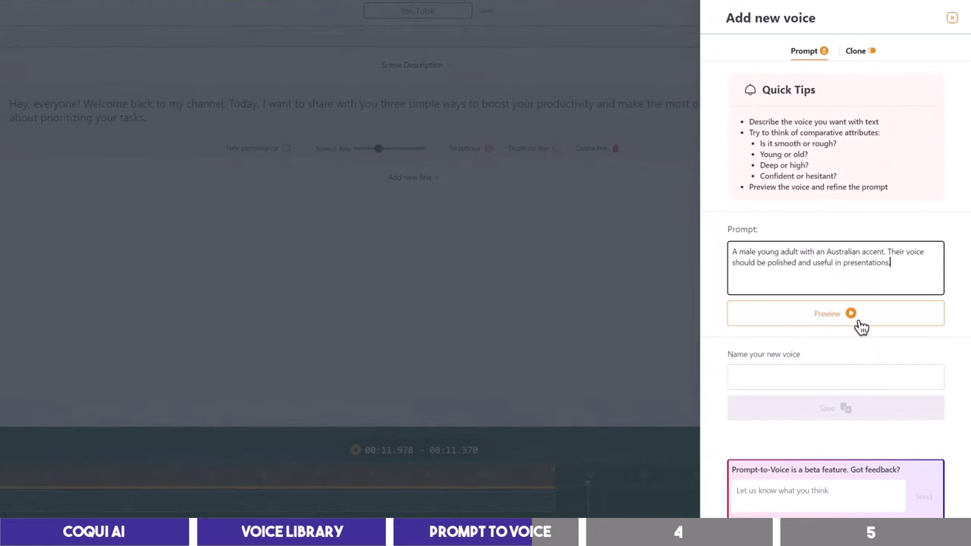
left_click(862, 324)
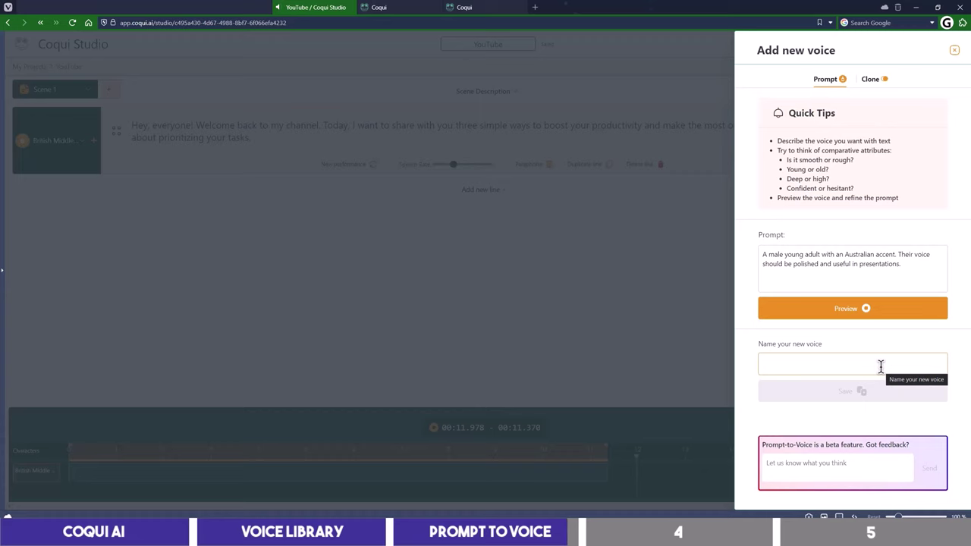
left_click(880, 366)
type("Aussie Male Young")
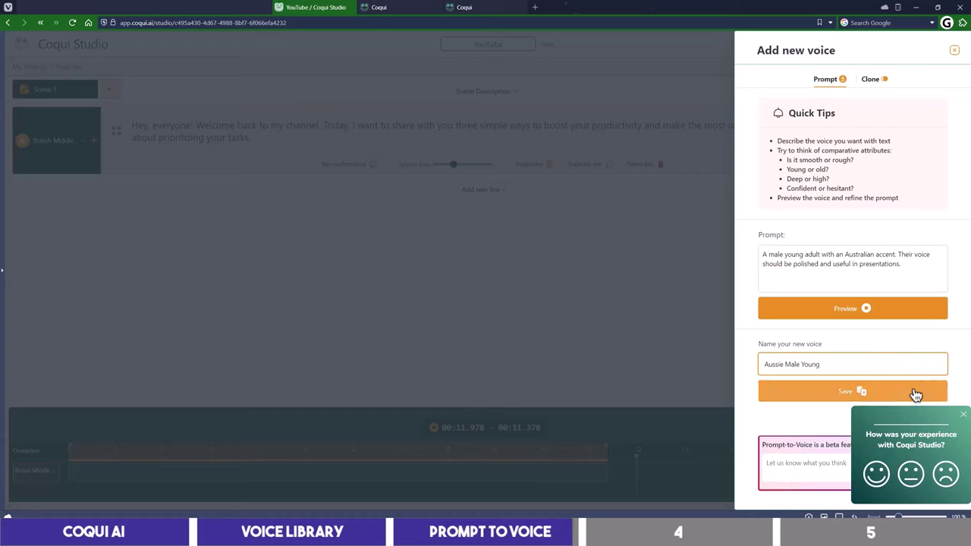
Save the Aussie Male voice and paste the 'I am not Morgan Freeman' AI-voice sentence into the line.
left_click(912, 391)
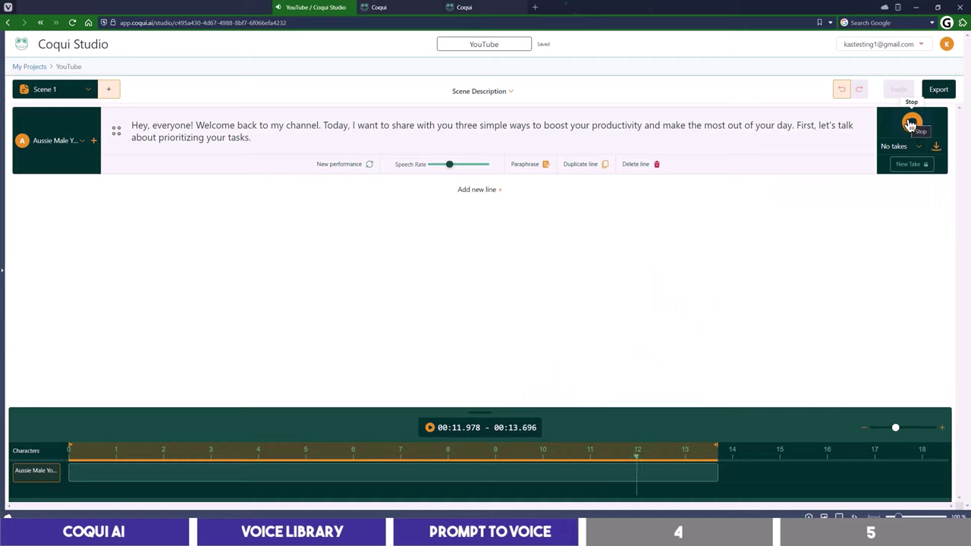
left_click(910, 124)
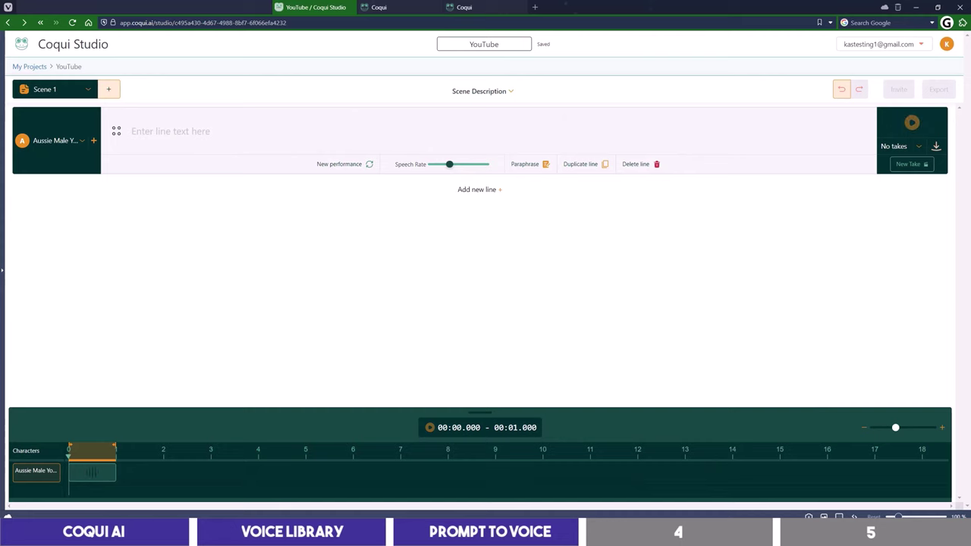
type("I am not Morgan Freeman and what you are listening to is an AI voice. Sometimes you have to let go and give up what you have now in order to receive something better in the future.")
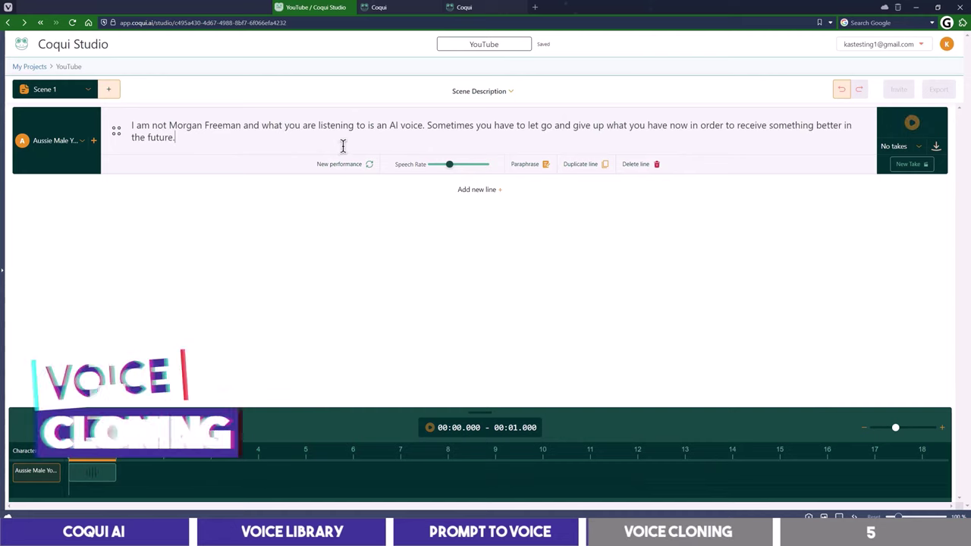
Begin a cloned voice for the character by uploading an MP3 audio sample.
left_click(94, 143)
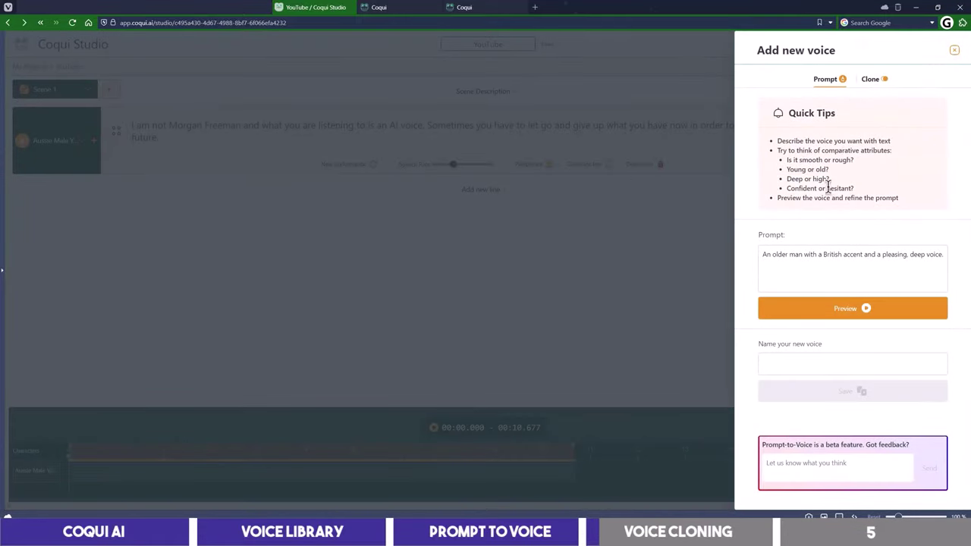
left_click(872, 80)
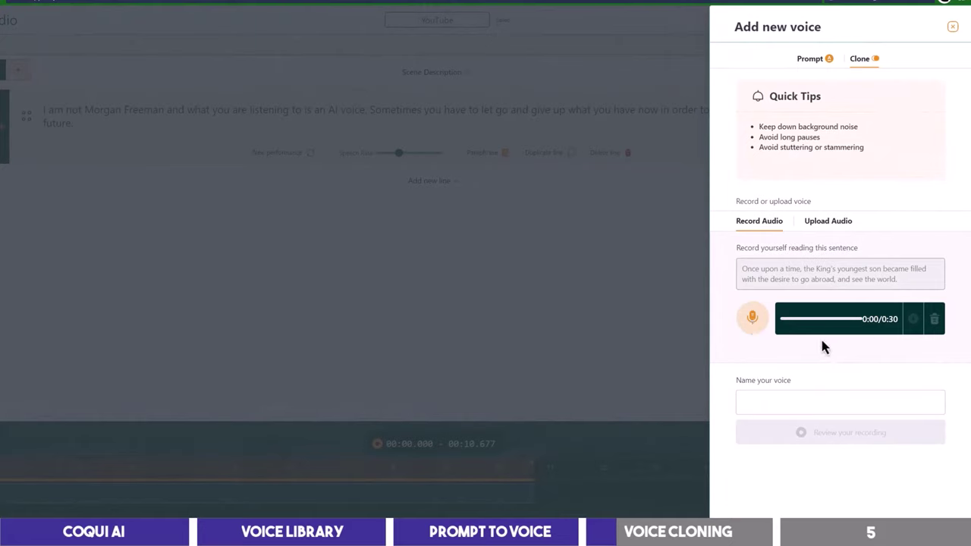
left_click(835, 220)
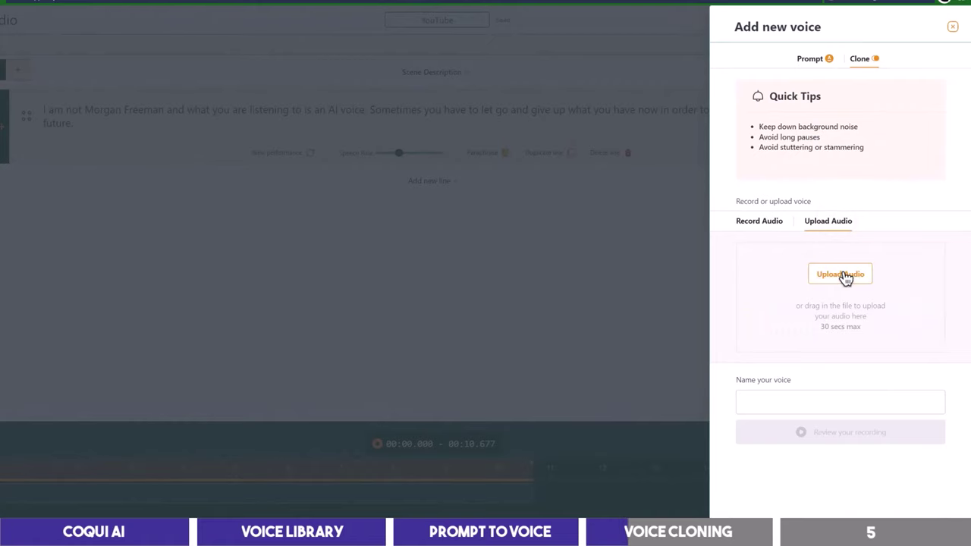
double_click(598, 256)
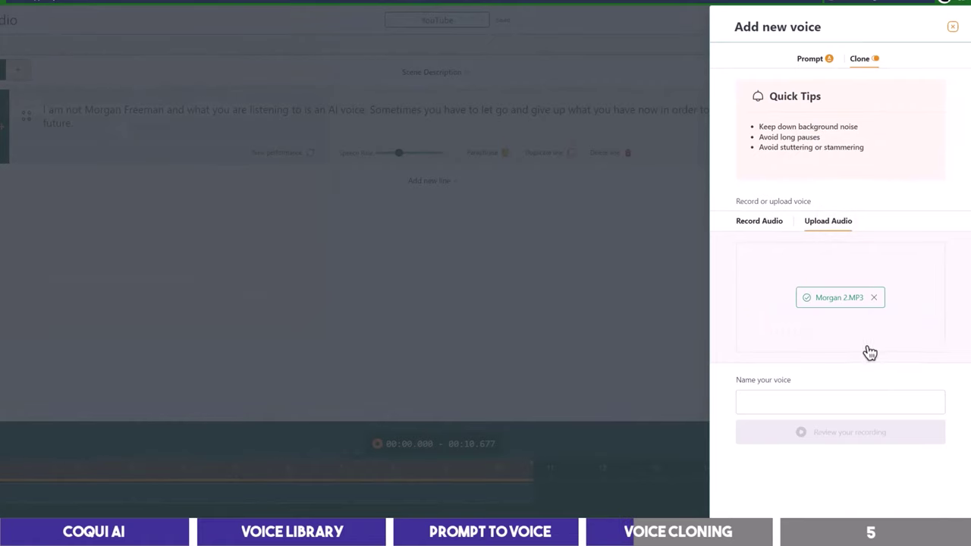
Name the clone Morgan Freeman, review the recording, and create the voice.
left_click(831, 404)
type("Morgan Freeman")
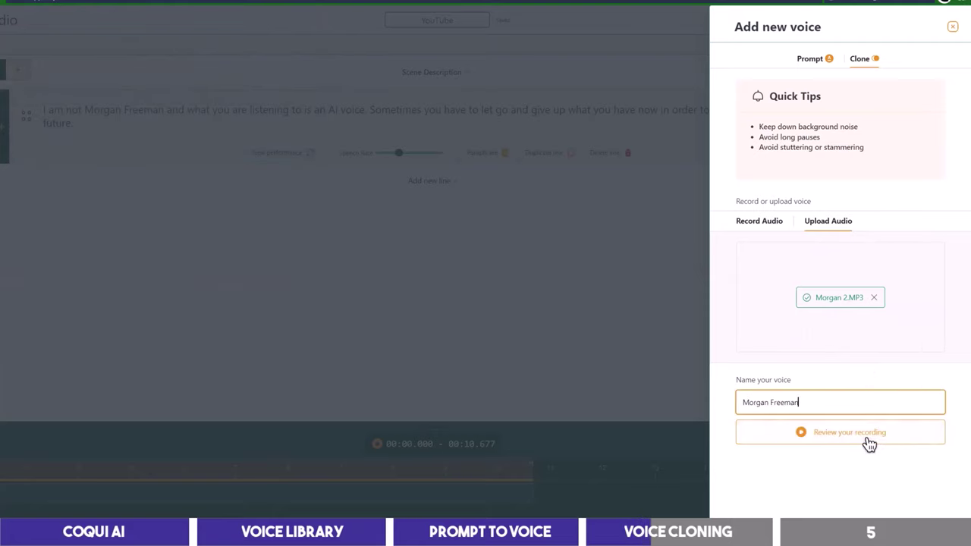
left_click(866, 436)
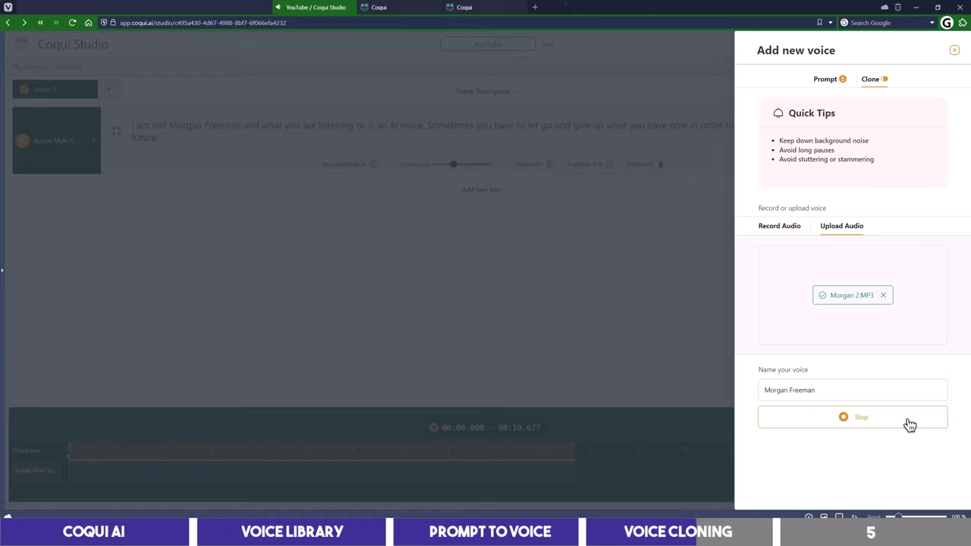
left_click(870, 423)
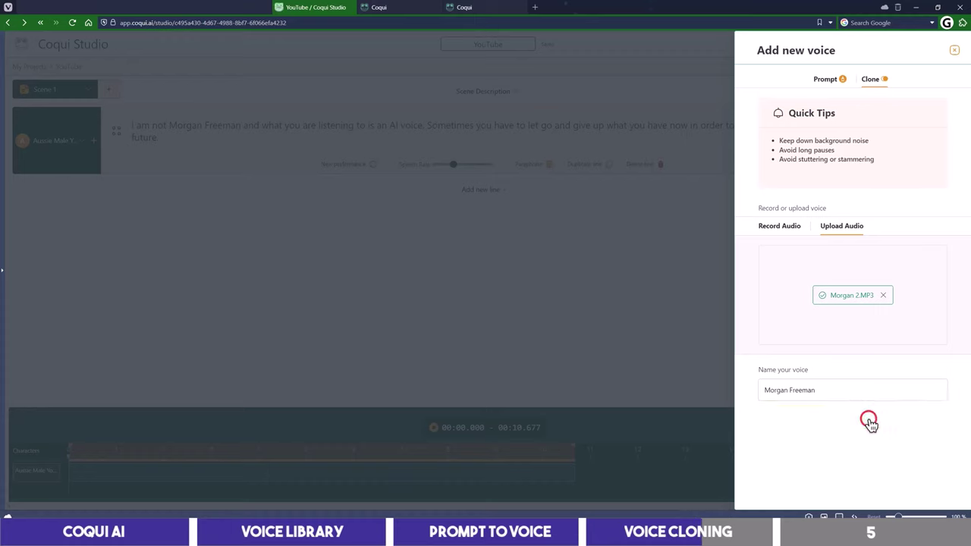
left_click(870, 425)
Apply the Morgan Freeman clone to the line and export the scene as YouTube_Scene_1_joined.wav.
left_click(870, 425)
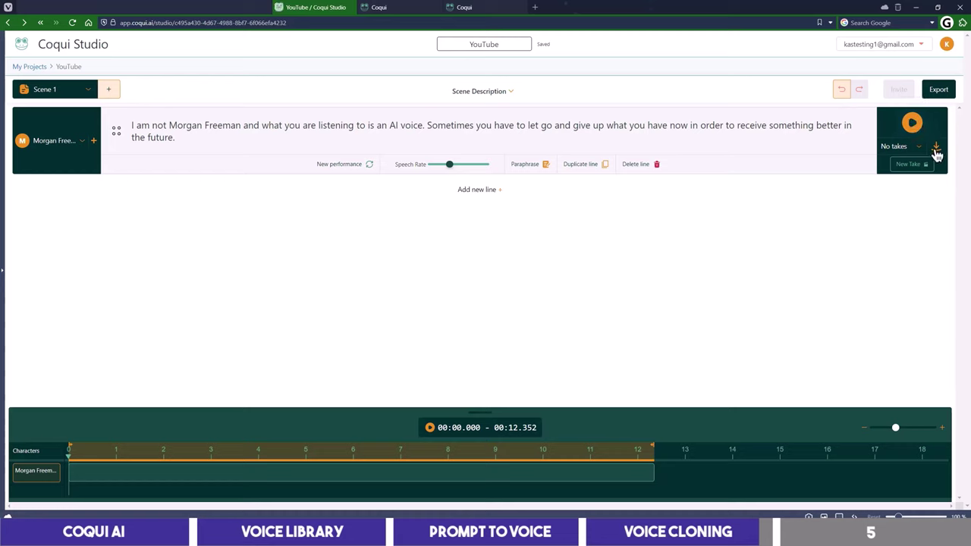
left_click(936, 148)
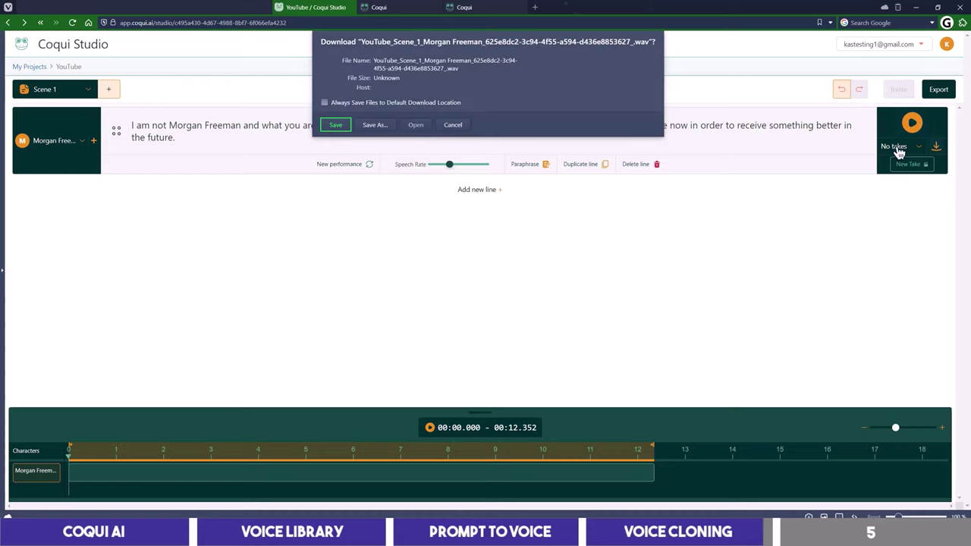
left_click(455, 126)
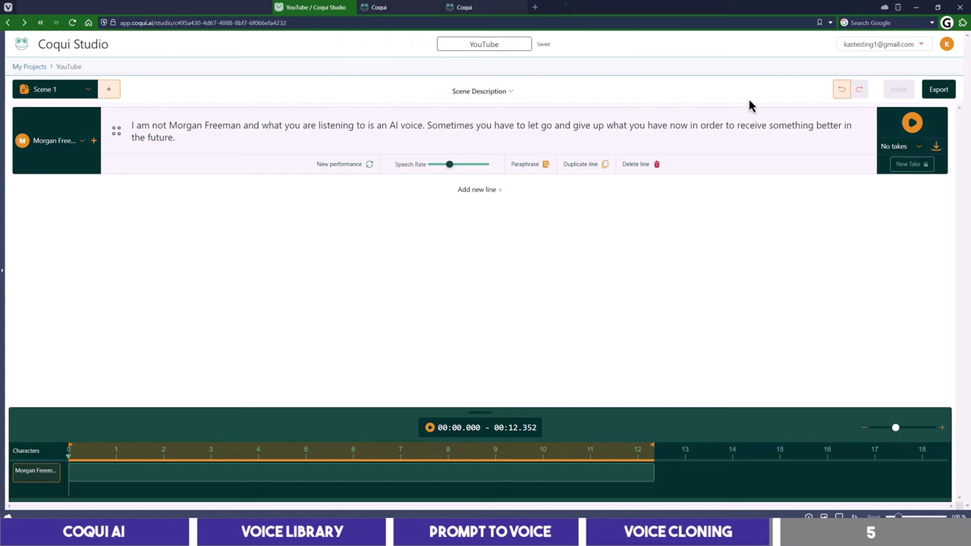
left_click(938, 90)
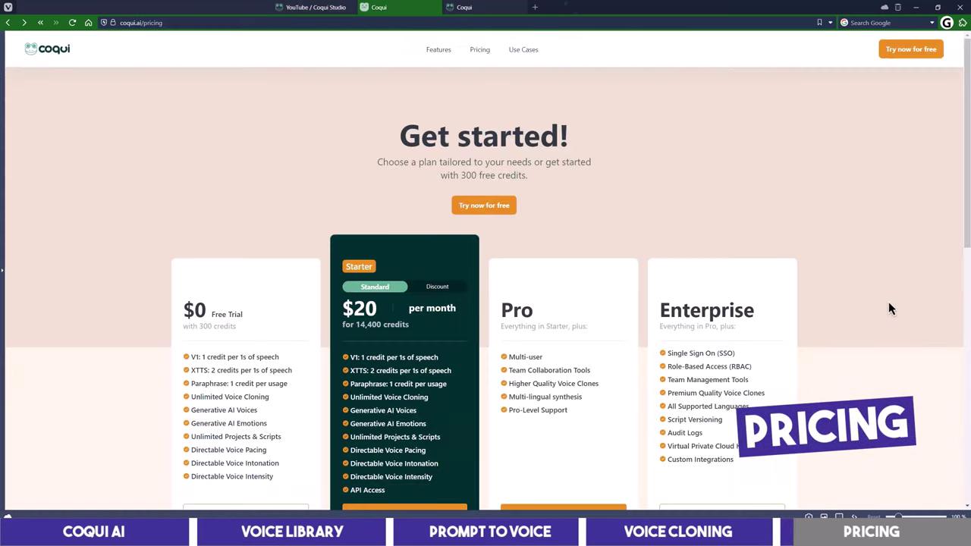
Scroll the Coqui pricing page down to the Free, Starter, Pro and Enterprise plan cards.
scroll(888, 301, "down", 1)
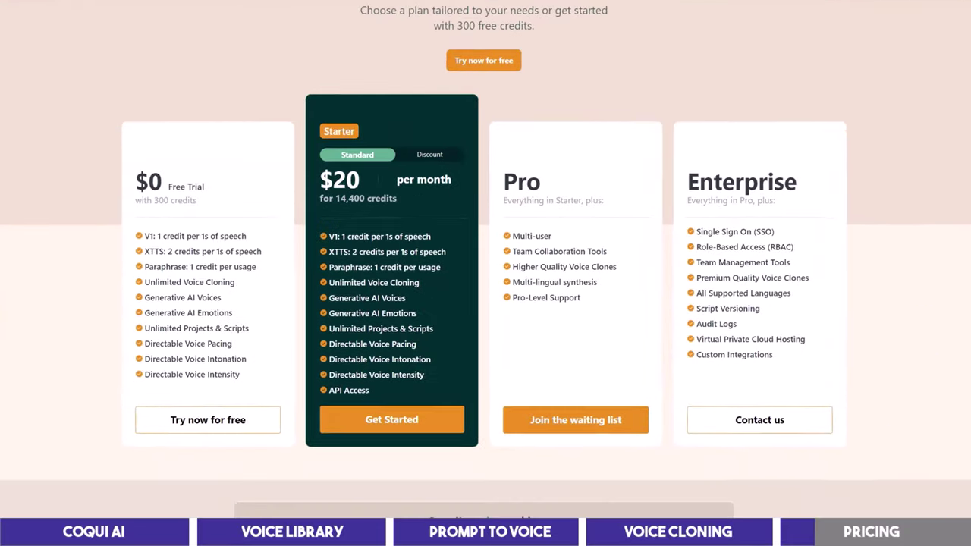